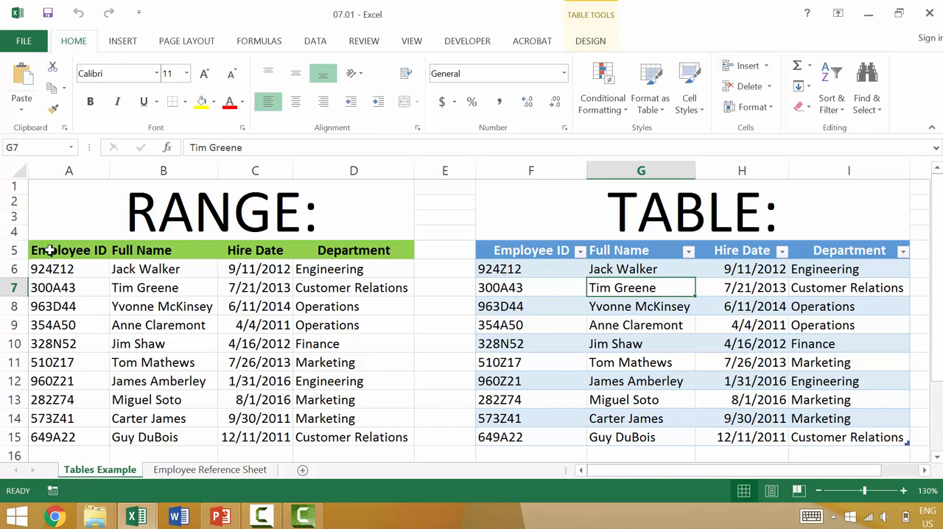
- Format the range's header row A5:D5 with a dark blue fill and a very light font color
left_click_drag(50, 250, 366, 249)
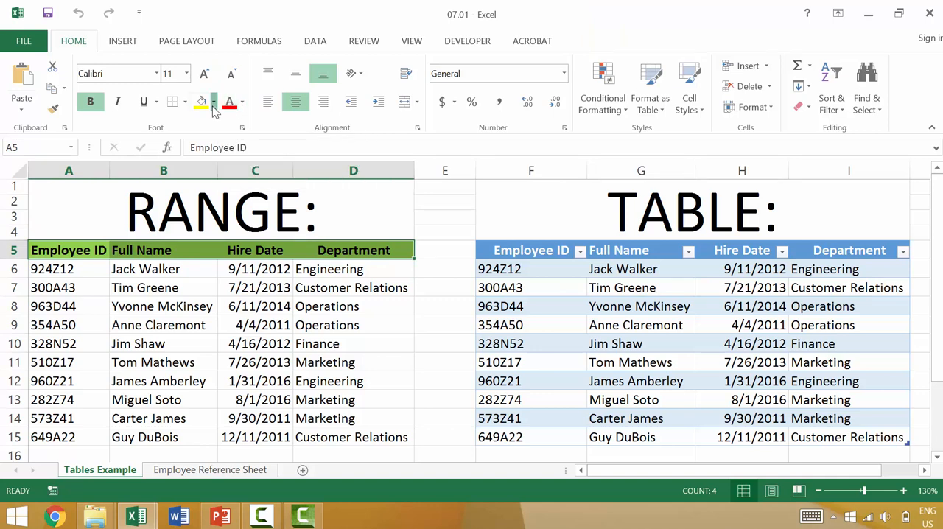
left_click(213, 104)
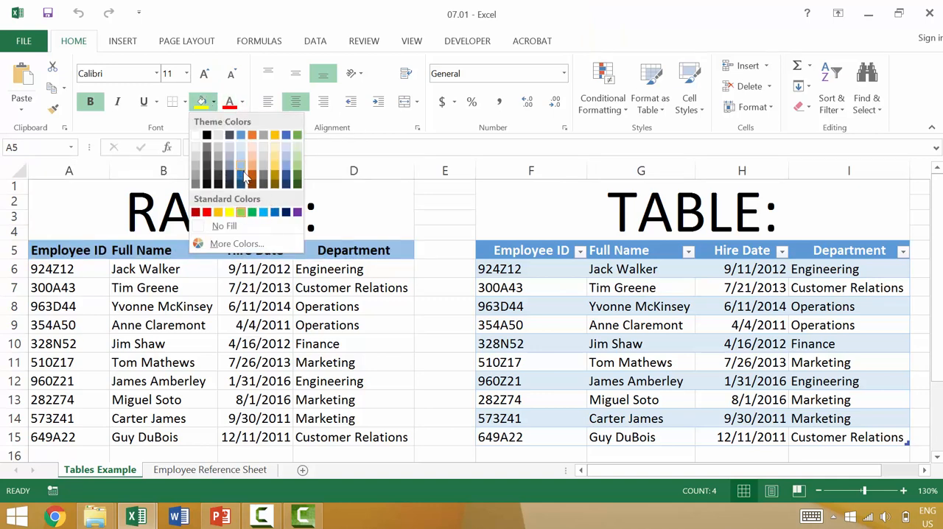
left_click(241, 177)
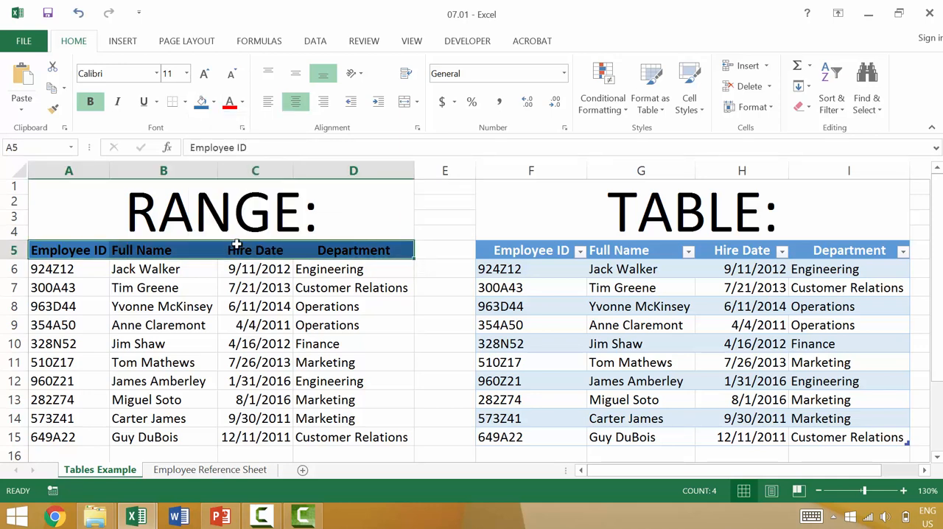
left_click(242, 107)
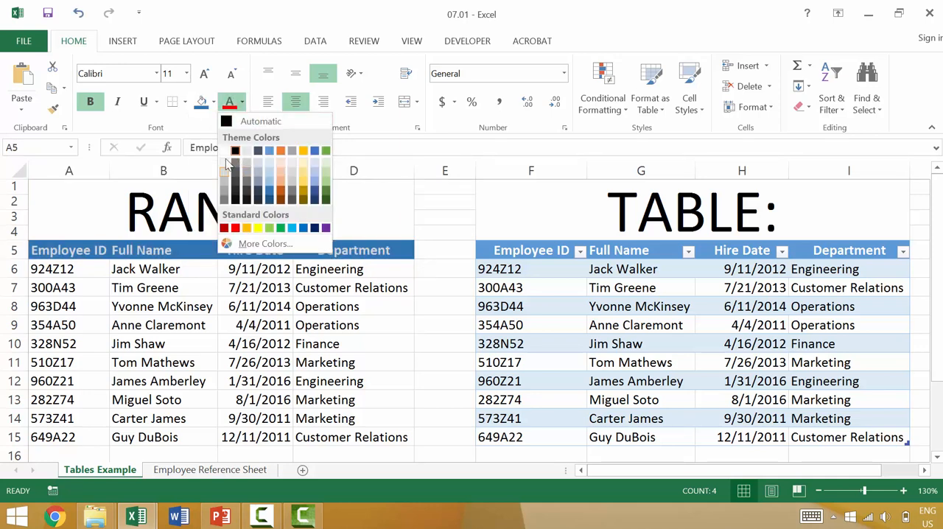
left_click(227, 162)
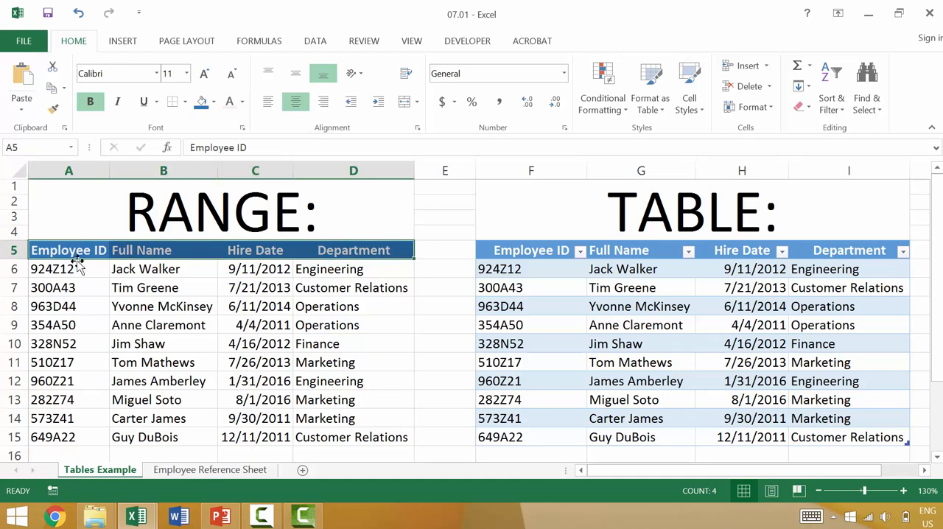
- Shade alternating range rows A6:D6 and A8:D8 with a lighter blue fill to imitate banded rows
left_click_drag(48, 269, 328, 269)
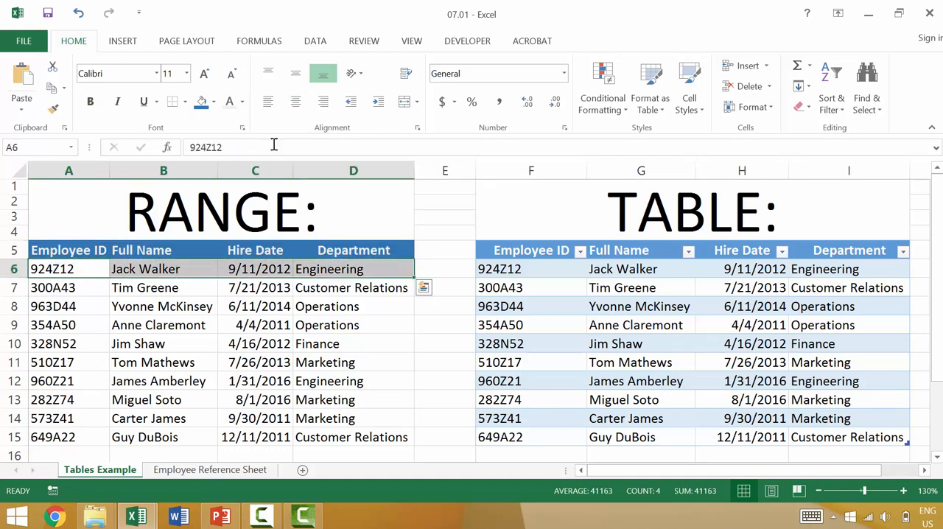
left_click(214, 102)
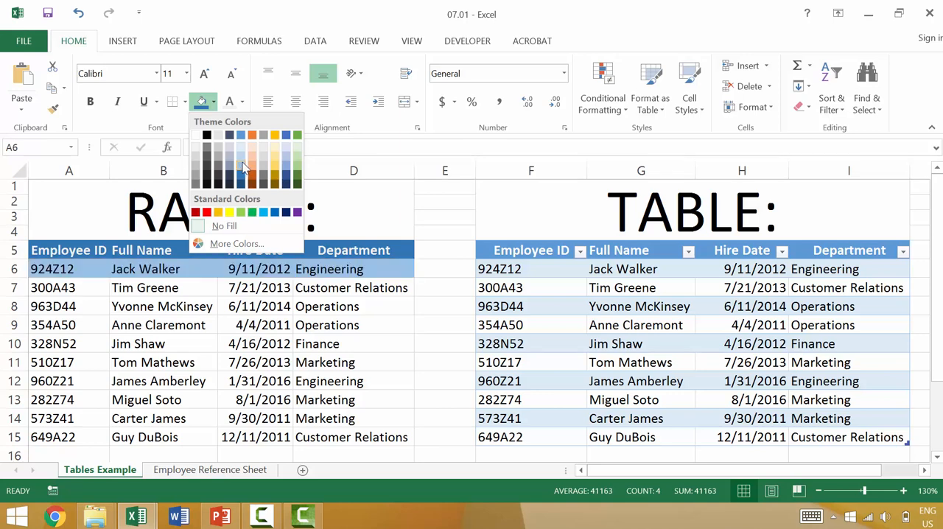
left_click(243, 168)
left_click(79, 309)
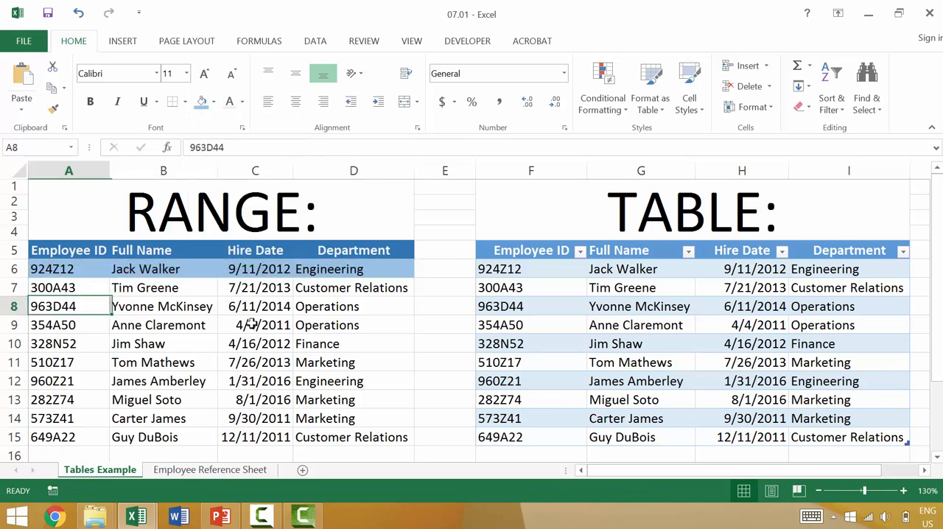
left_click(361, 306, "shift")
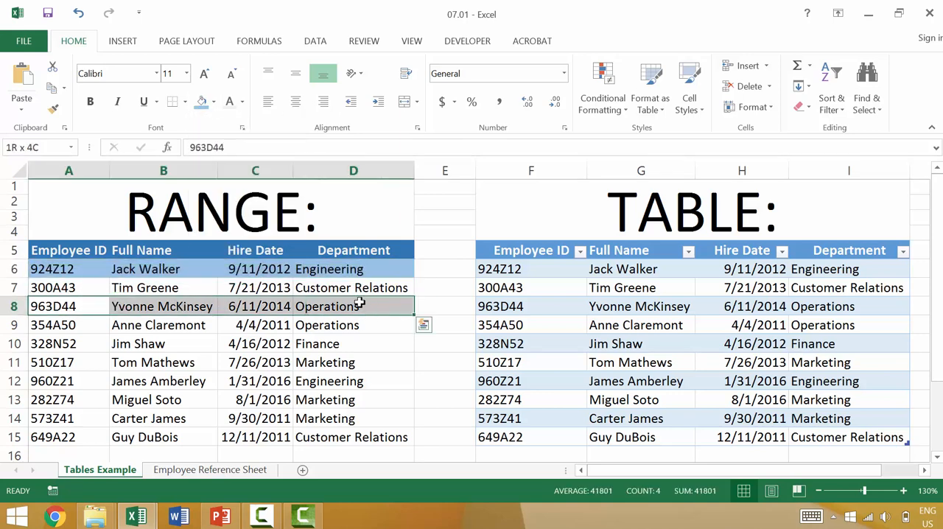
left_click(203, 104)
left_click(173, 367)
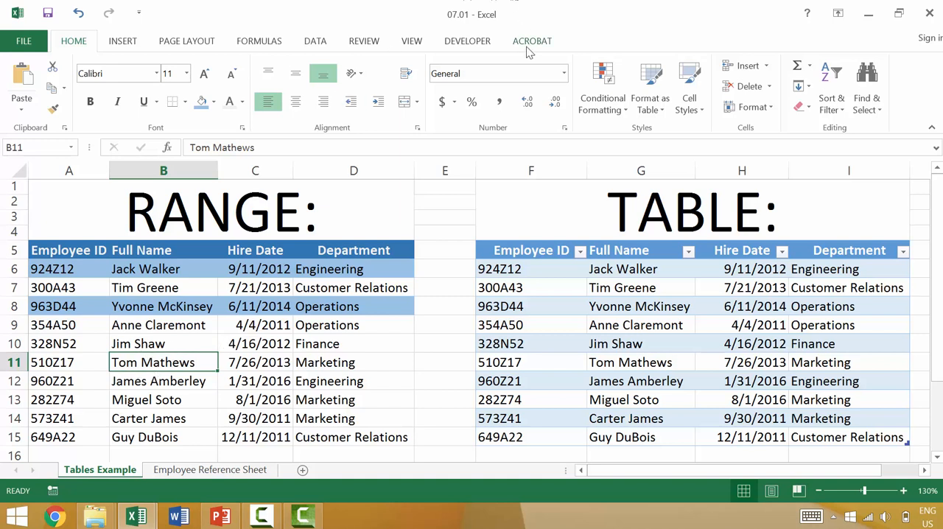
- Try the black banded table style on the employee table and restore the blue banded style
left_click(631, 339)
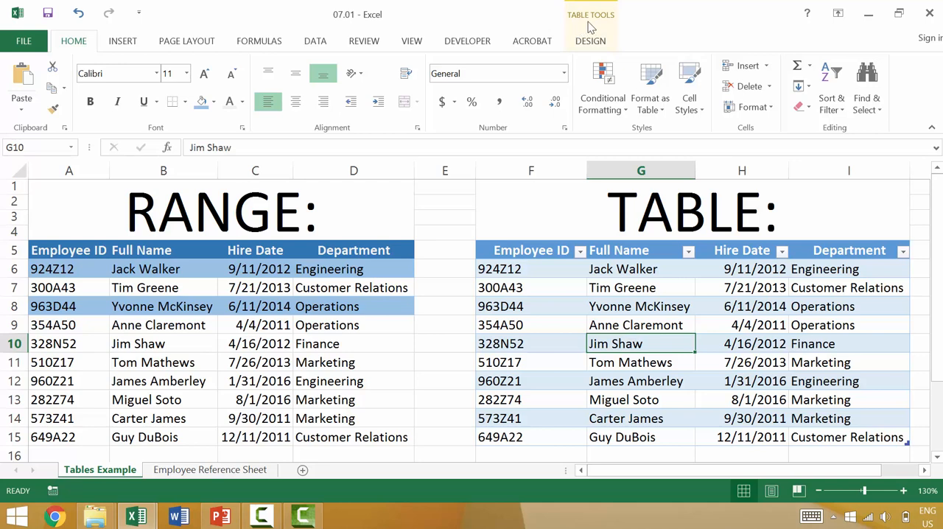
left_click(585, 44)
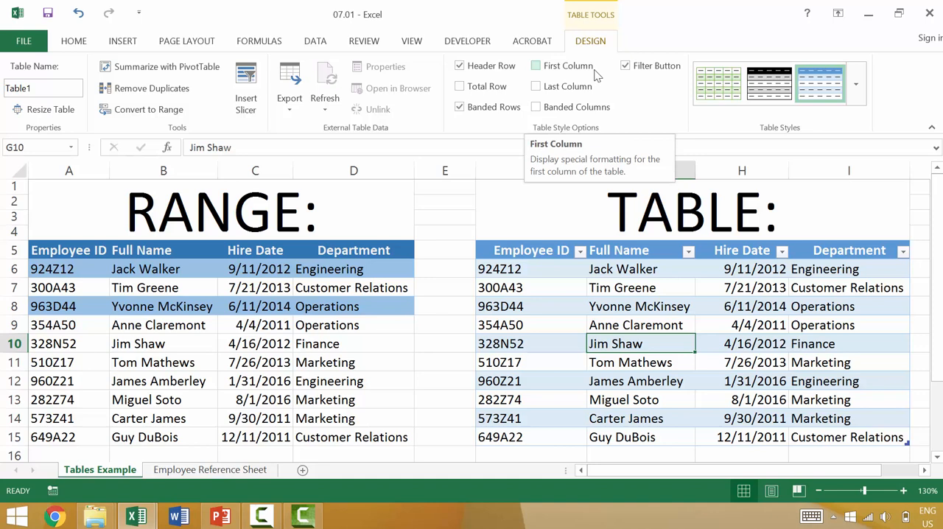
left_click(773, 87)
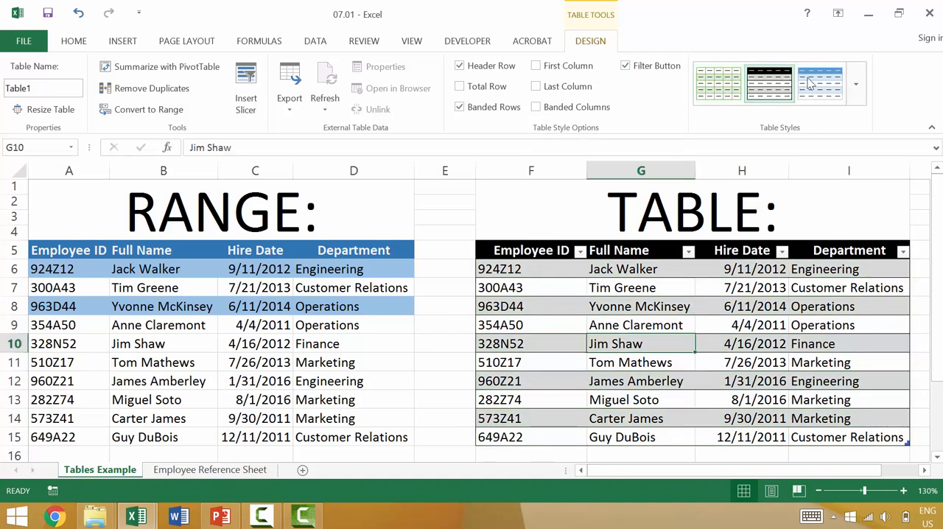
left_click(822, 84)
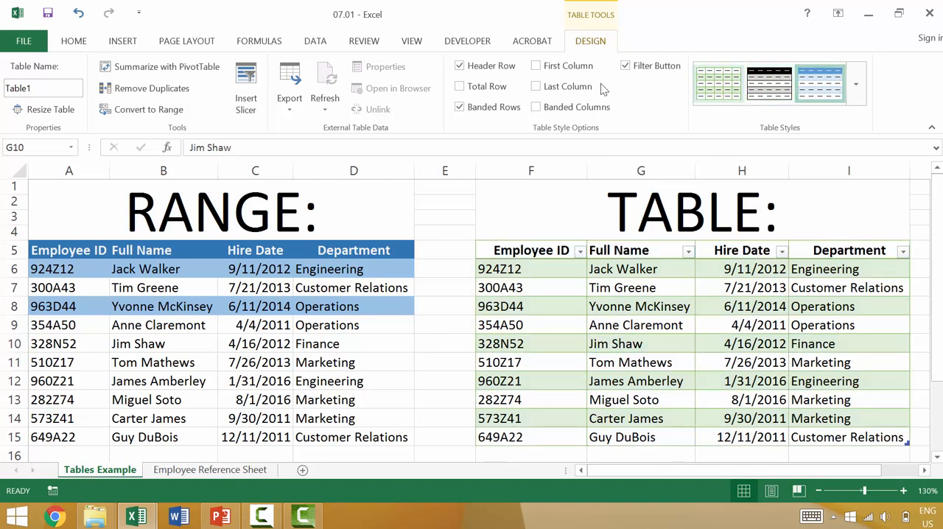
- Toggle the table's Header Row option off and back on twice
left_click(460, 66)
left_click(460, 66)
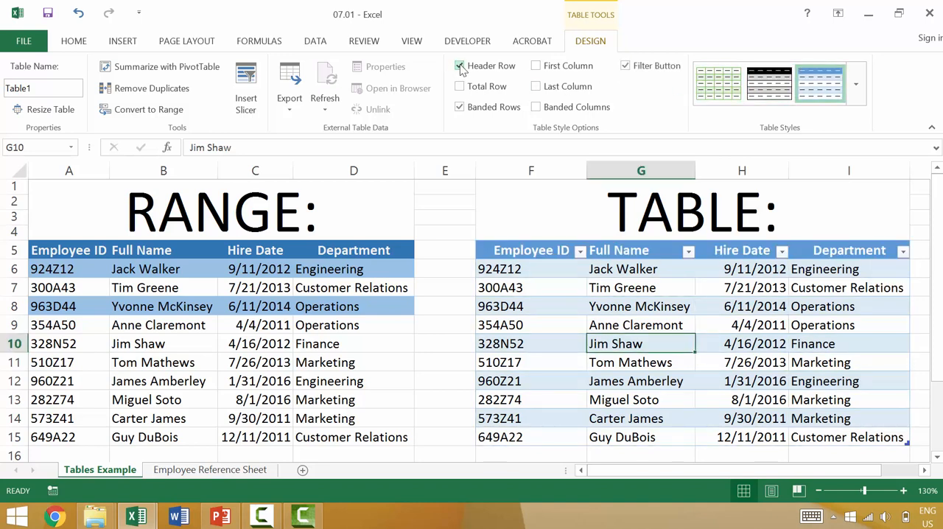
left_click(460, 66)
left_click(460, 66)
- Enter the formula =D6 in cell E6 beside the range and widen column E to fit the text
scroll(454, 294, "down", 1, "ctrl")
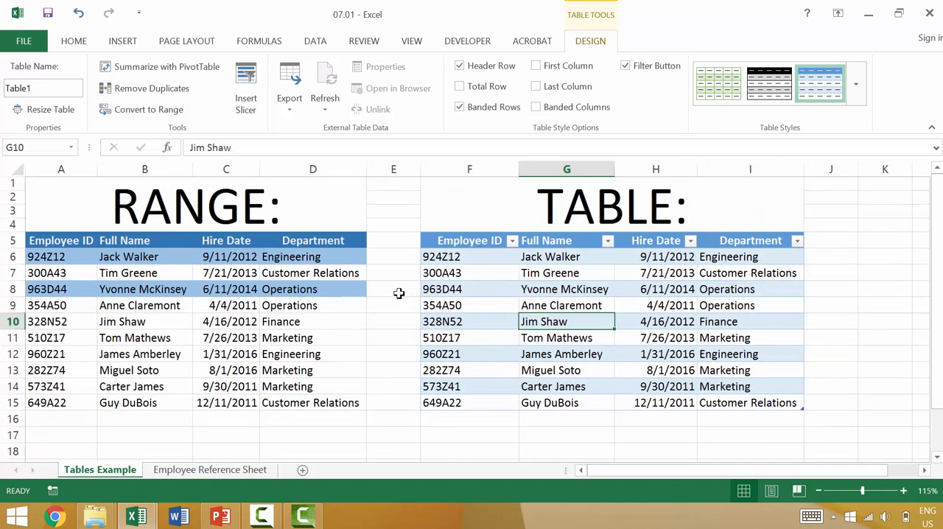
left_click(383, 257)
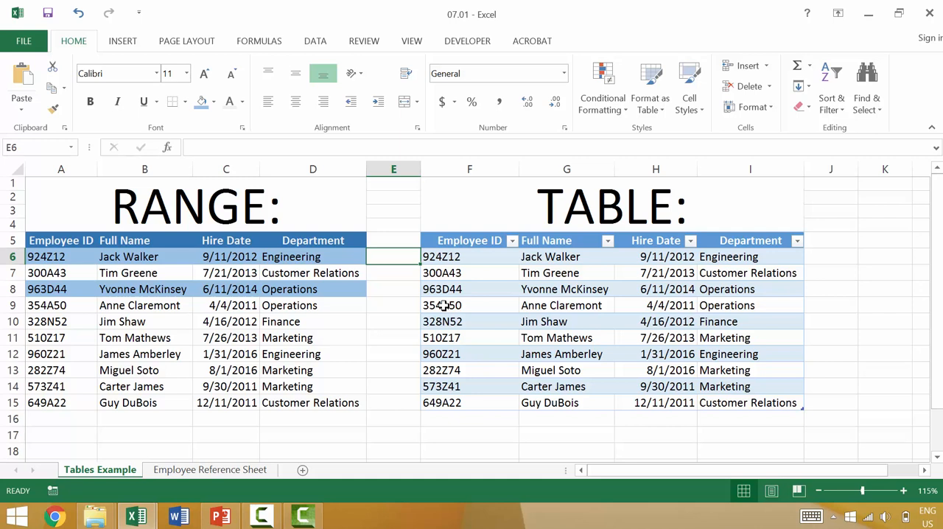
type("=")
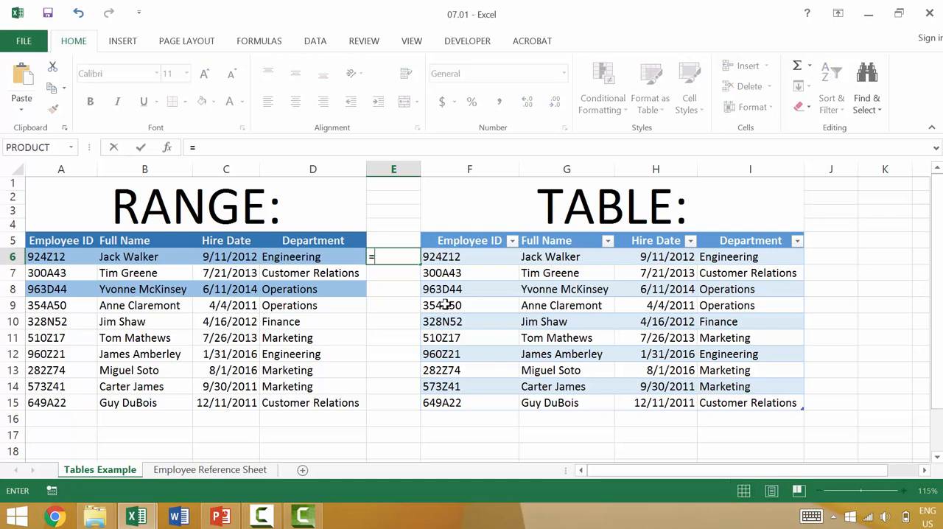
left_click(316, 255)
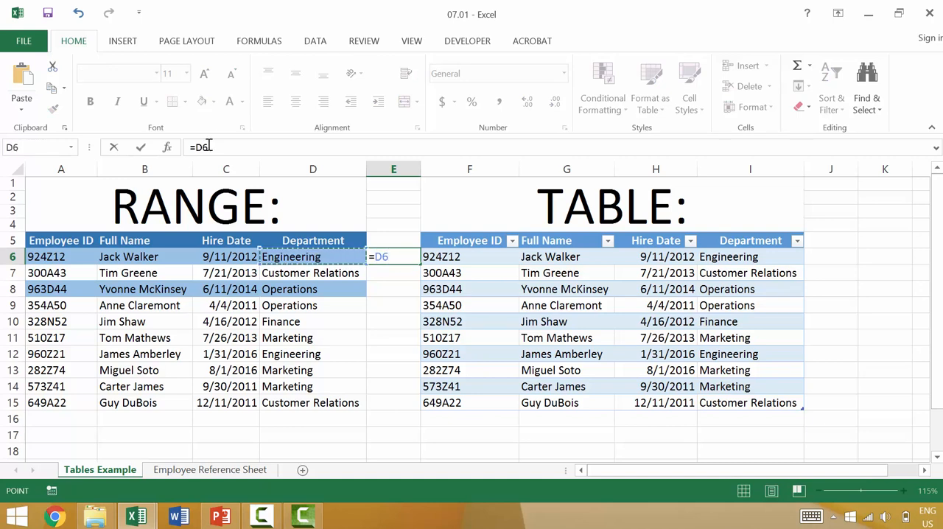
key("Return")
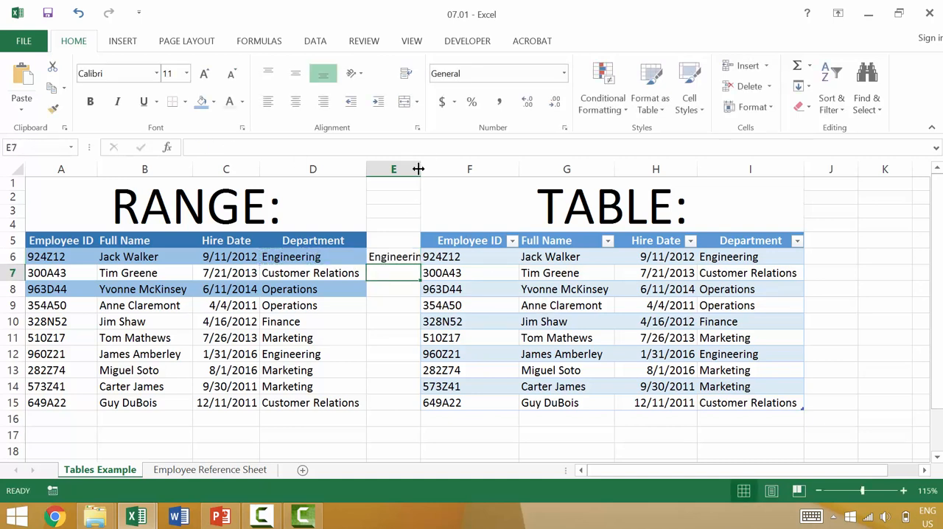
left_click_drag(420, 169, 432, 169)
left_click(846, 253)
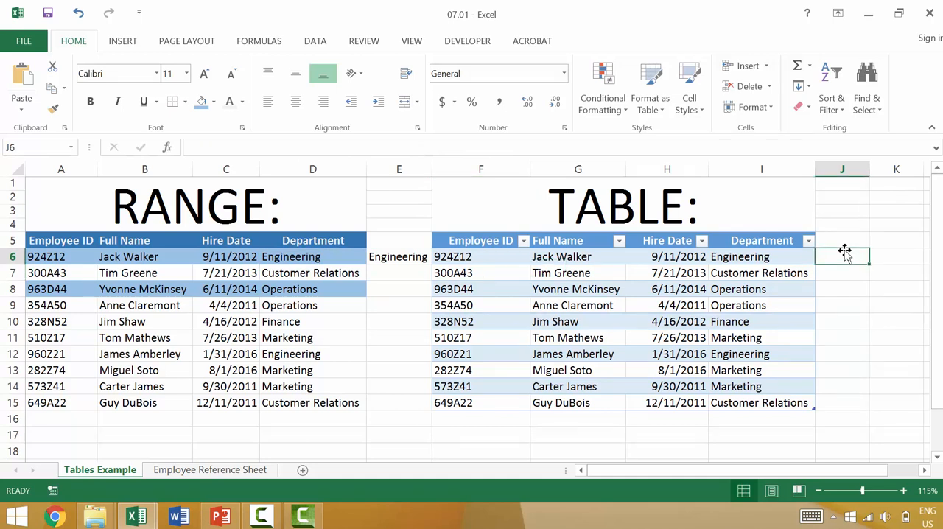
type("=")
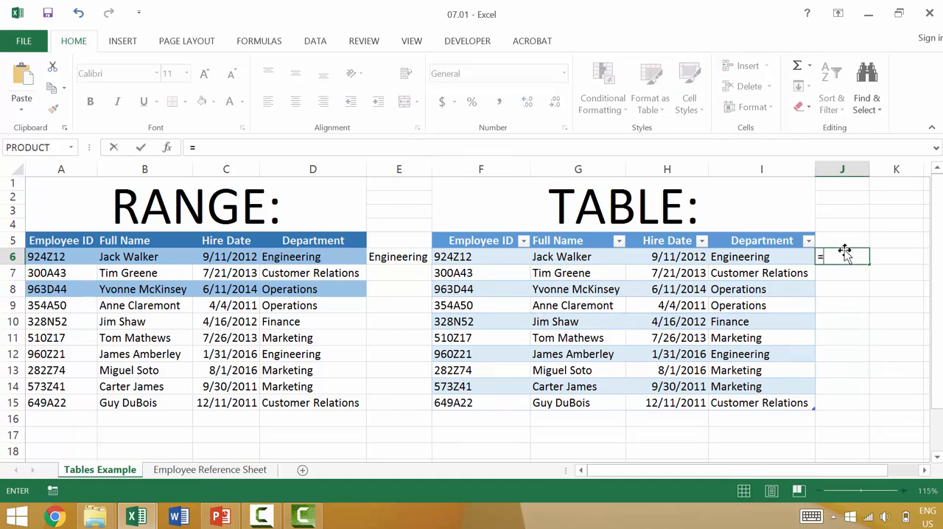
left_click(778, 259)
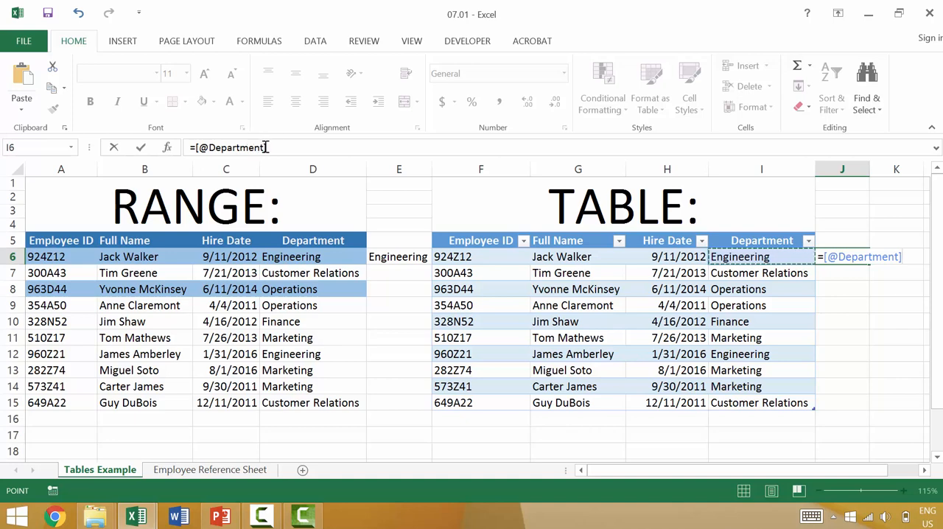
key("Return")
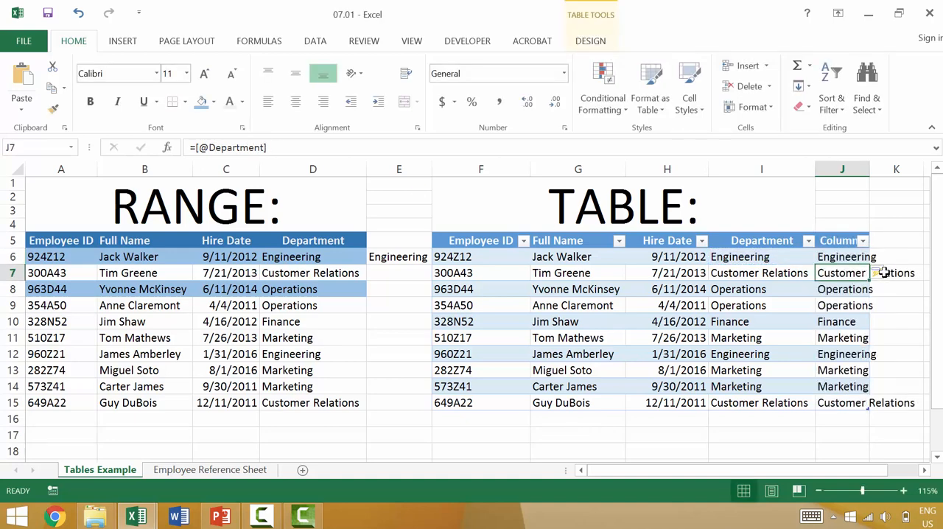
- Undo the automatic column fill and table expansion, keeping only the formula in J6
left_click(840, 256)
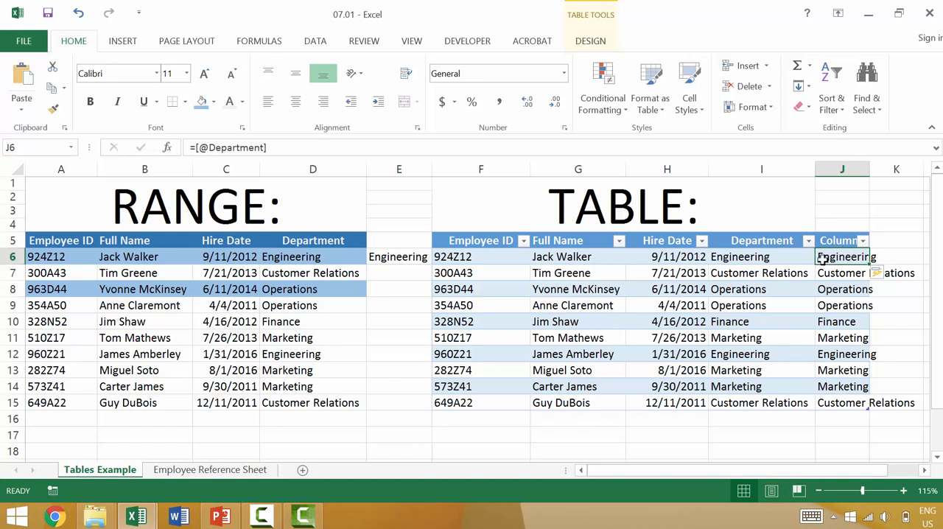
key("ctrl+z")
key("ctrl+z")
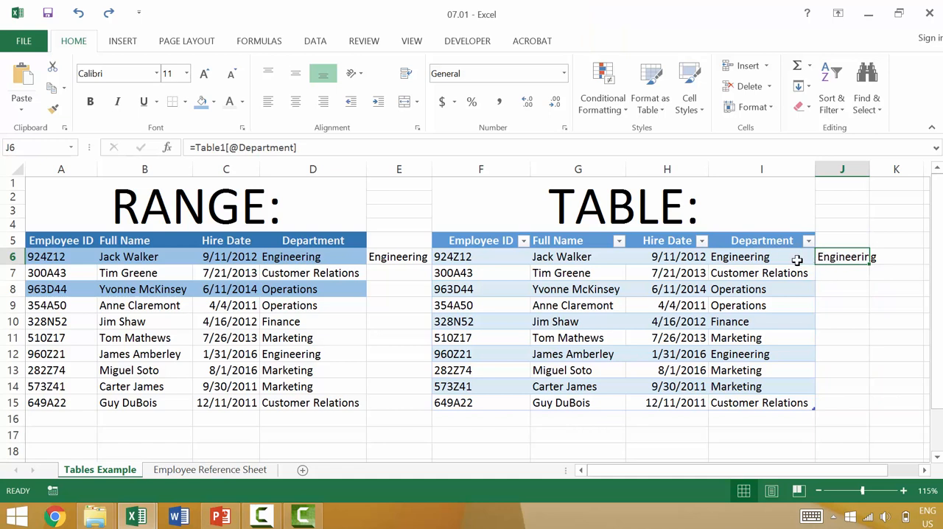
- Examine the Table Name property in the table's design options and compare with a cell in the plain range
left_click(762, 257)
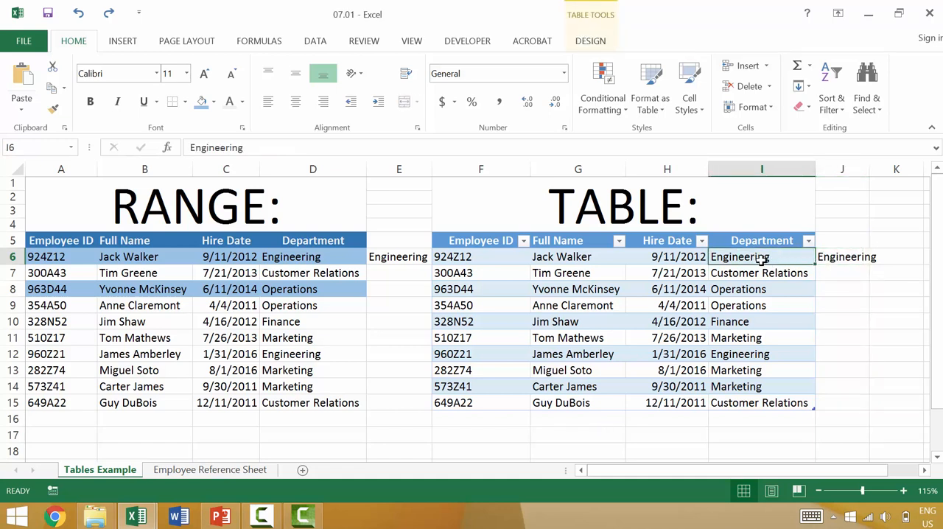
left_click(592, 41)
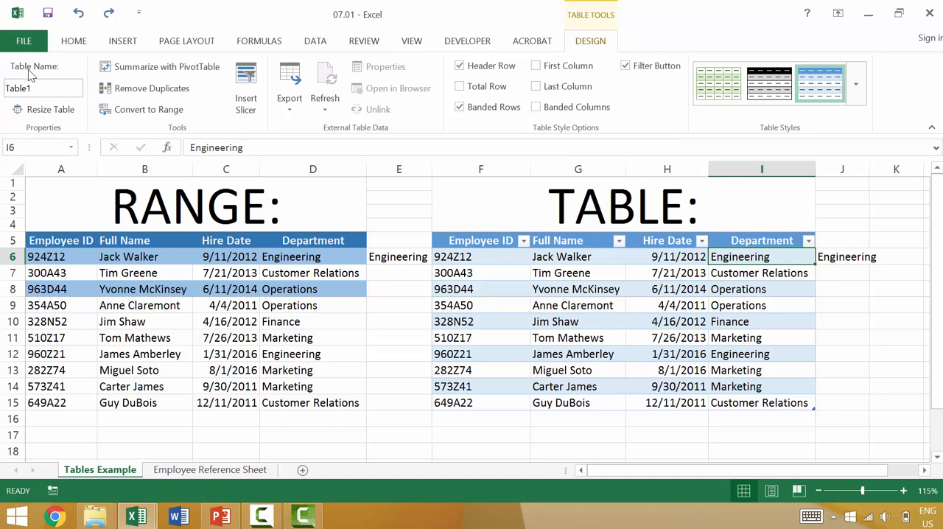
left_click(251, 337)
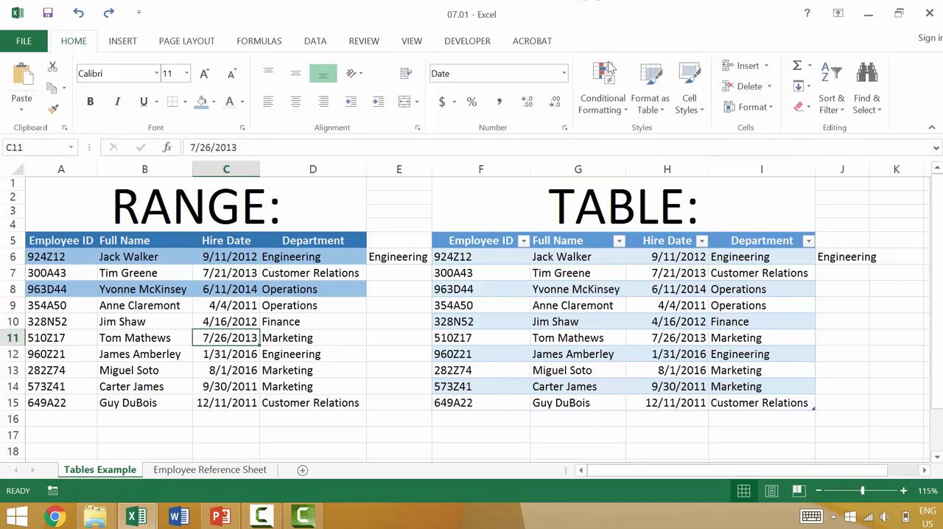
left_click(566, 289)
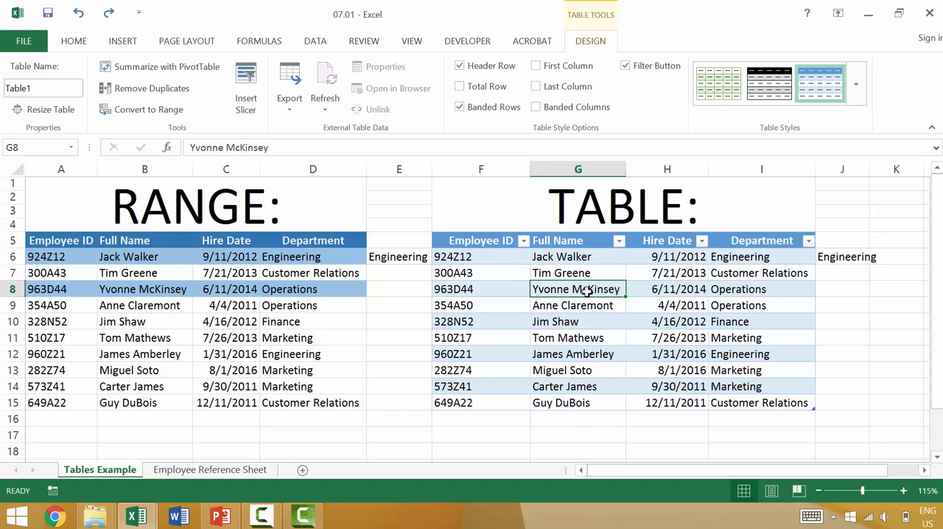
left_click(39, 88)
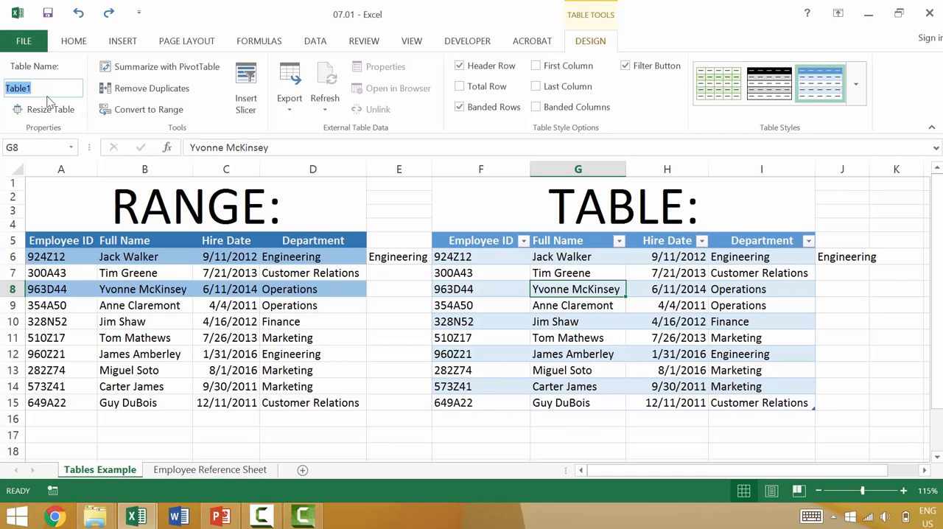
left_click(416, 411)
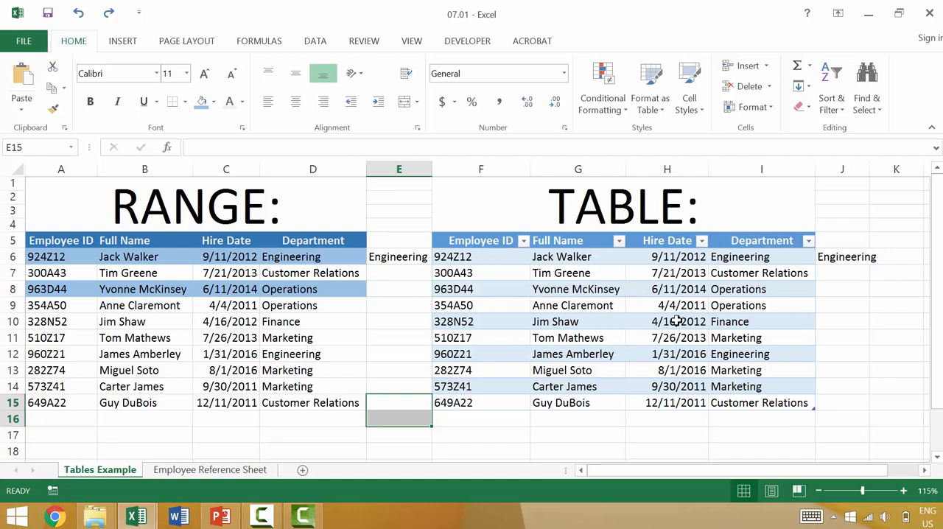
- View the sort and filter options of the table's Employee ID column without applying any
left_click(524, 241)
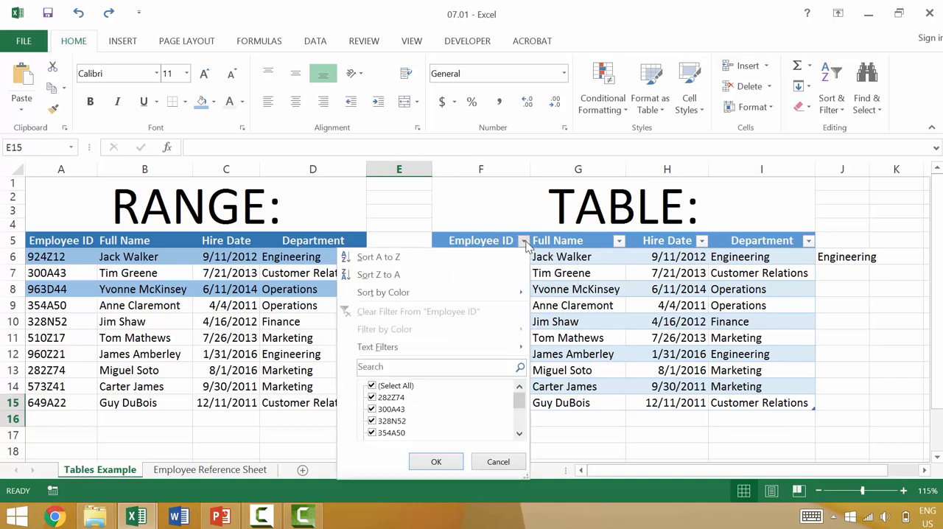
left_click(524, 243)
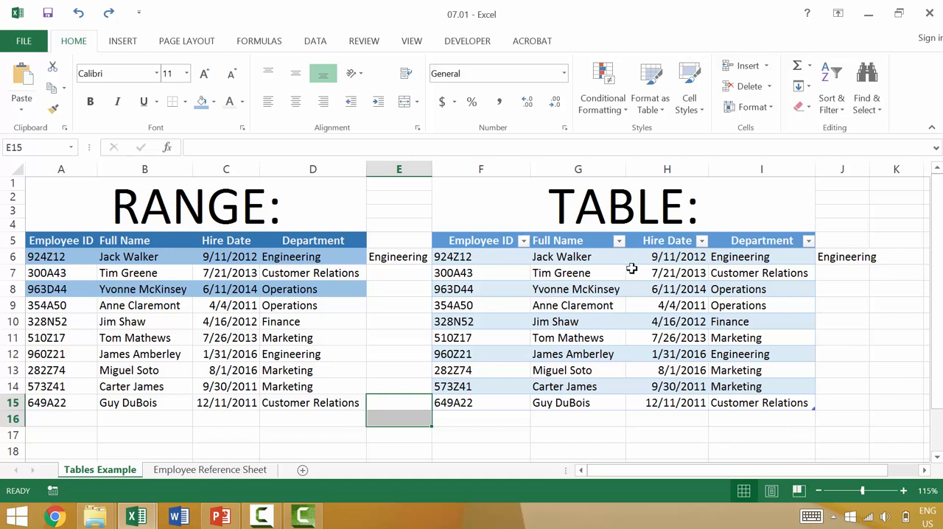
- Add a new blank row to the end of the table from its last cell, I15
left_click(777, 403)
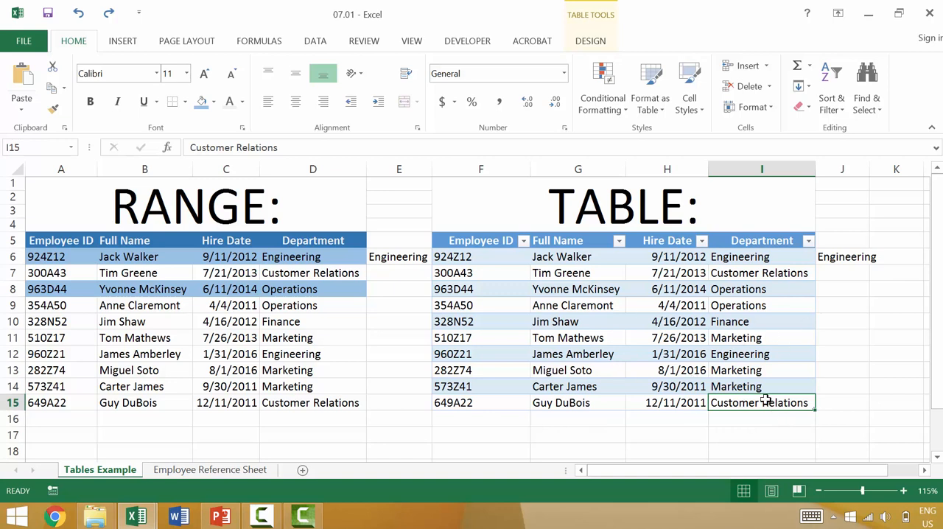
key("Tab")
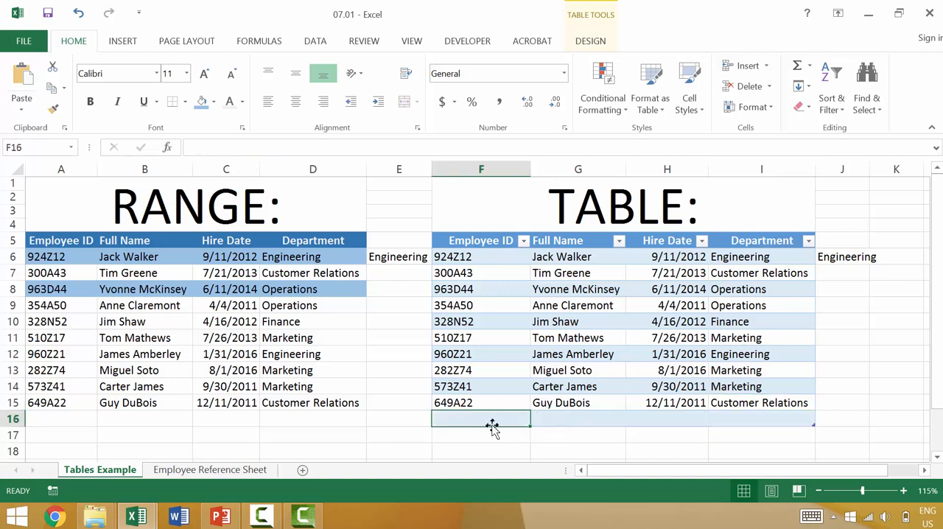
left_click(833, 257)
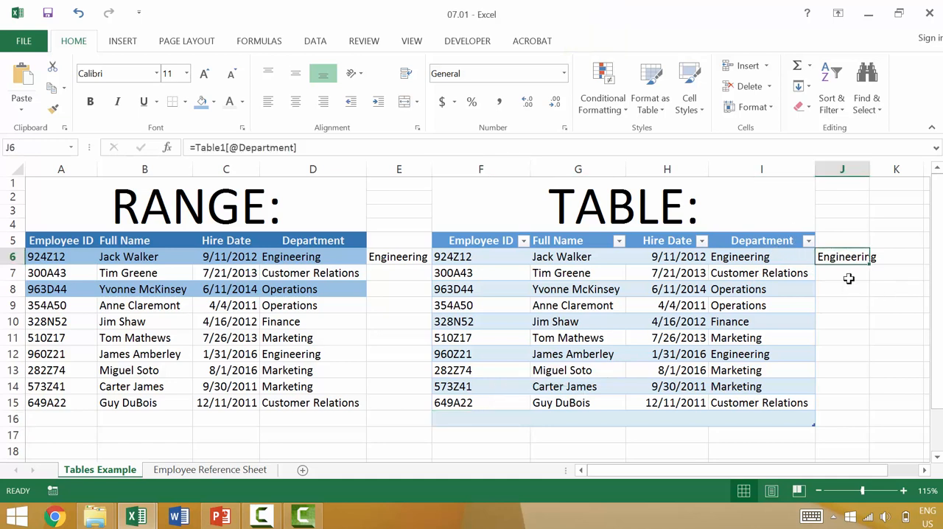
key("BackSpace")
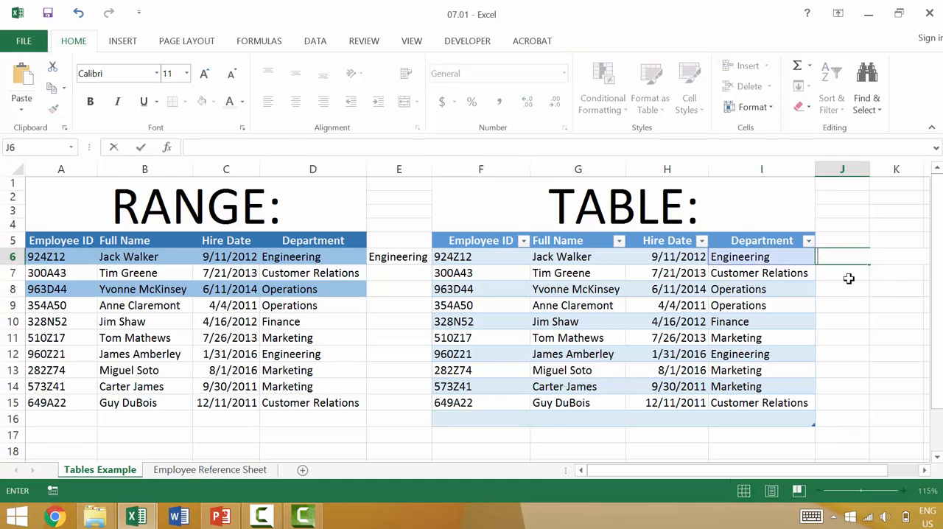
type("=")
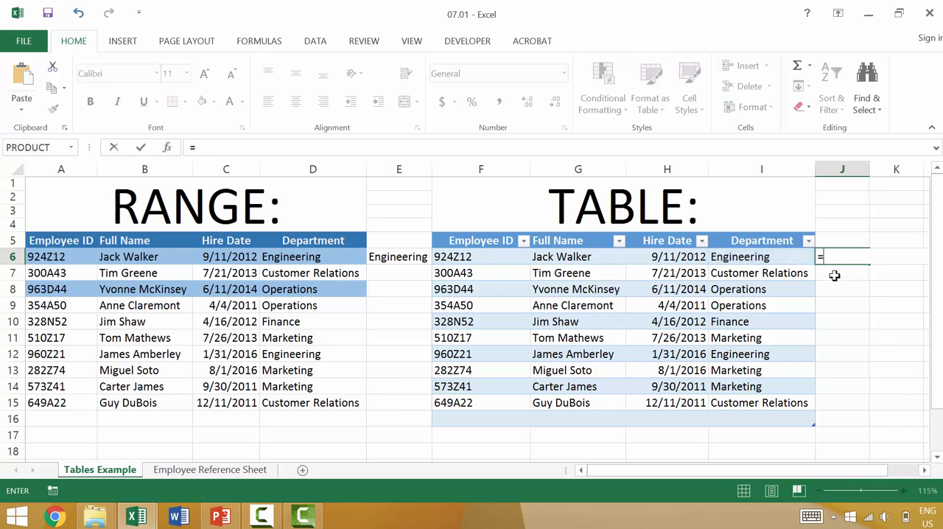
left_click(777, 258)
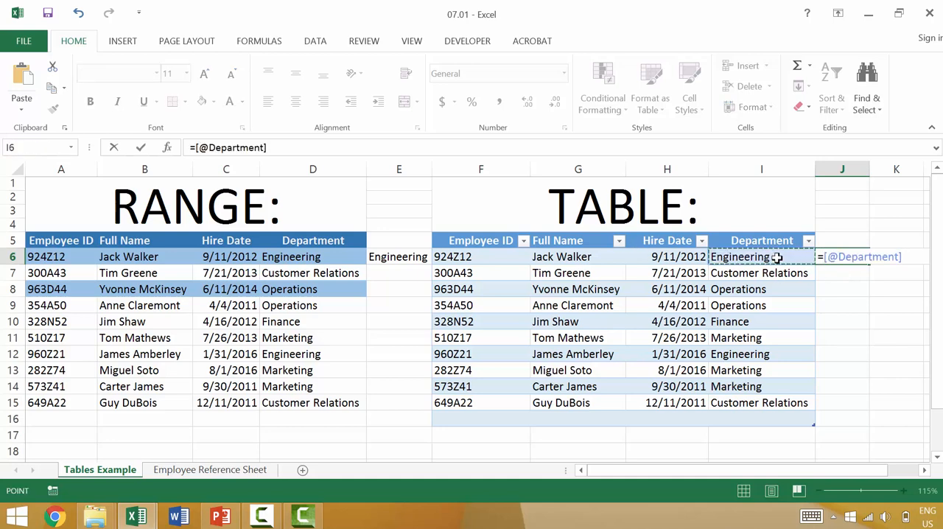
key("Return")
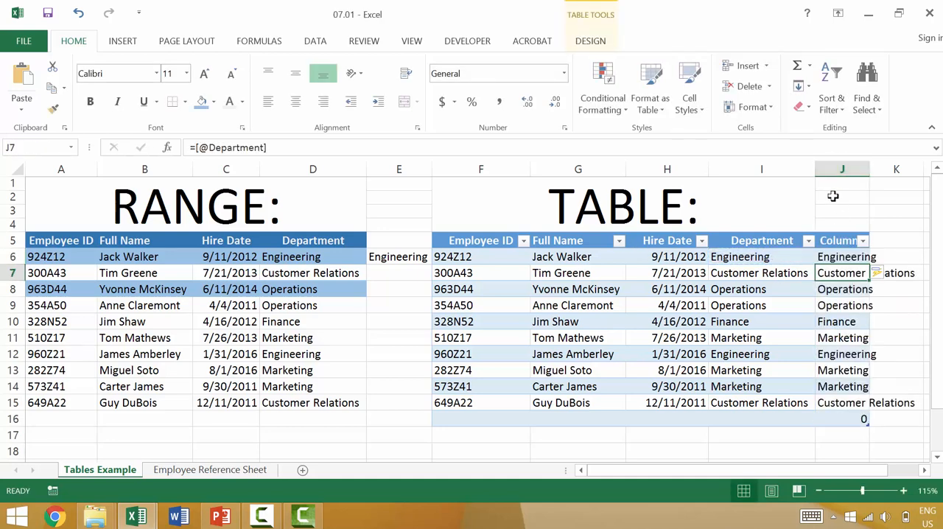